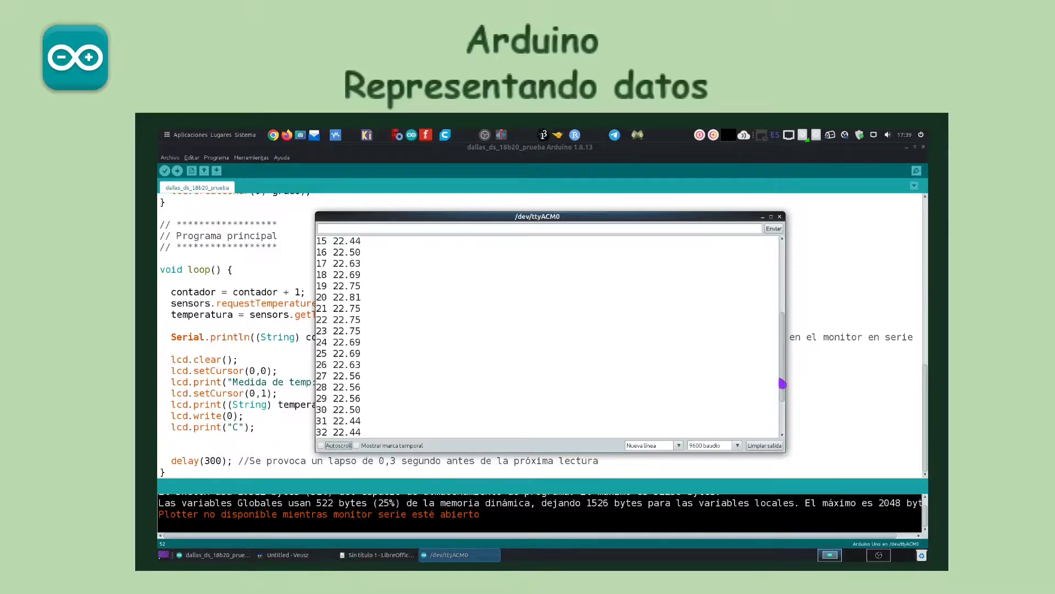
Narrow the serial monitor window and copy readings 1 to 40 from the start of its output.
{"action": "left_click_drag", "start_coordinate": [785, 381], "coordinate": [561, 280]}
{"action": "left_click_drag", "start_coordinate": [656, 289], "coordinate": [537, 297]}
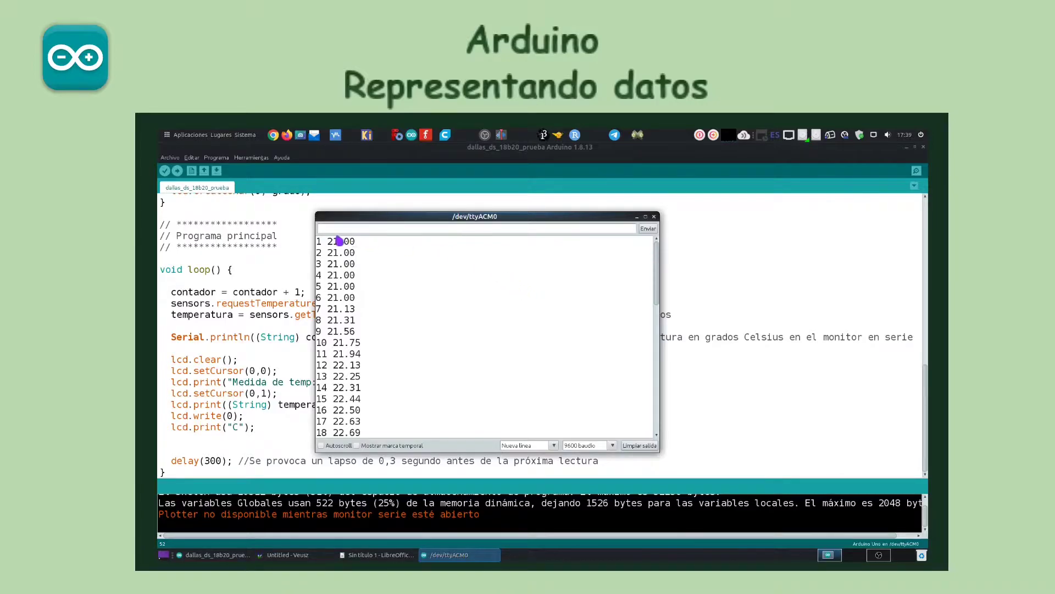
{"action": "left_click_drag", "start_coordinate": [316, 242], "coordinate": [369, 408]}
{"action": "key", "text": "ctrl+c"}
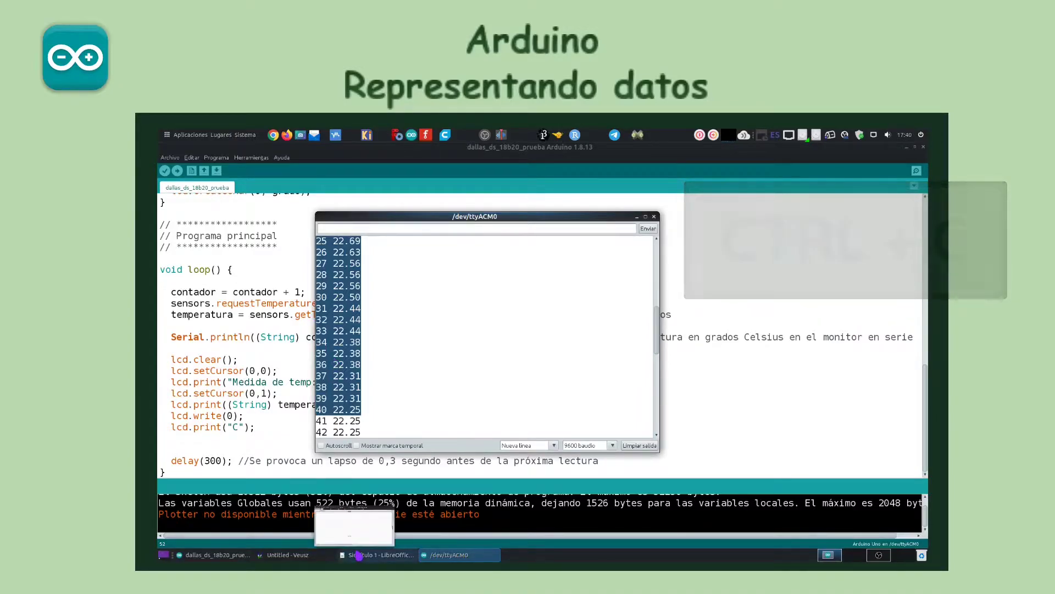
Switch to the LibreOffice Calc spreadsheet and paste the copied readings starting at cell A1.
{"action": "left_click", "coordinate": [359, 556]}
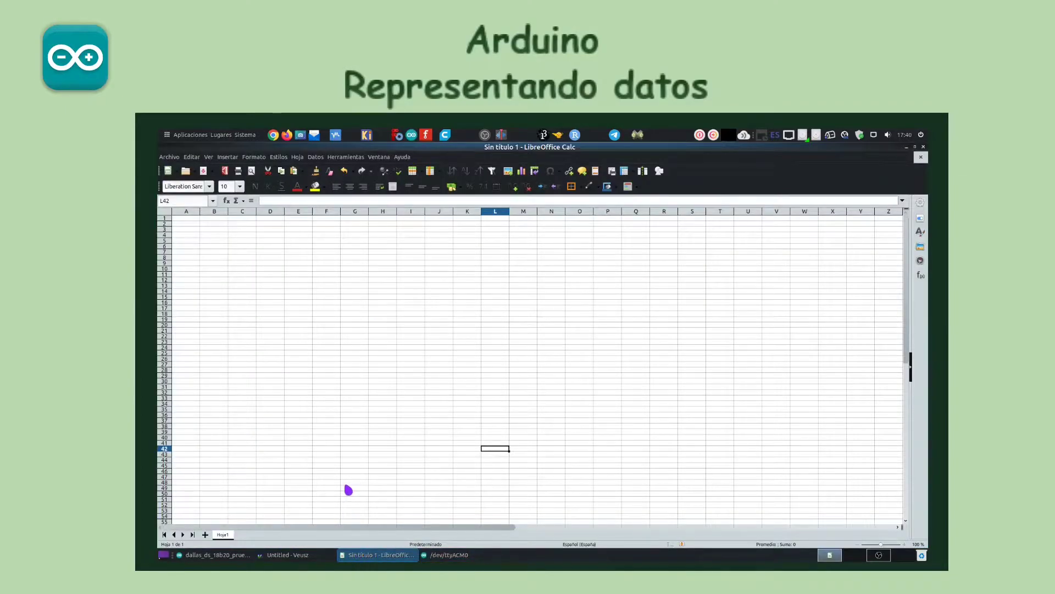
{"action": "left_click", "coordinate": [905, 545]}
{"action": "left_click", "coordinate": [905, 545]}
{"action": "left_click", "coordinate": [905, 546]}
{"action": "left_click", "coordinate": [905, 546]}
{"action": "left_click", "coordinate": [904, 546]}
{"action": "left_click", "coordinate": [905, 545]}
{"action": "left_click", "coordinate": [905, 546]}
{"action": "left_click", "coordinate": [905, 546]}
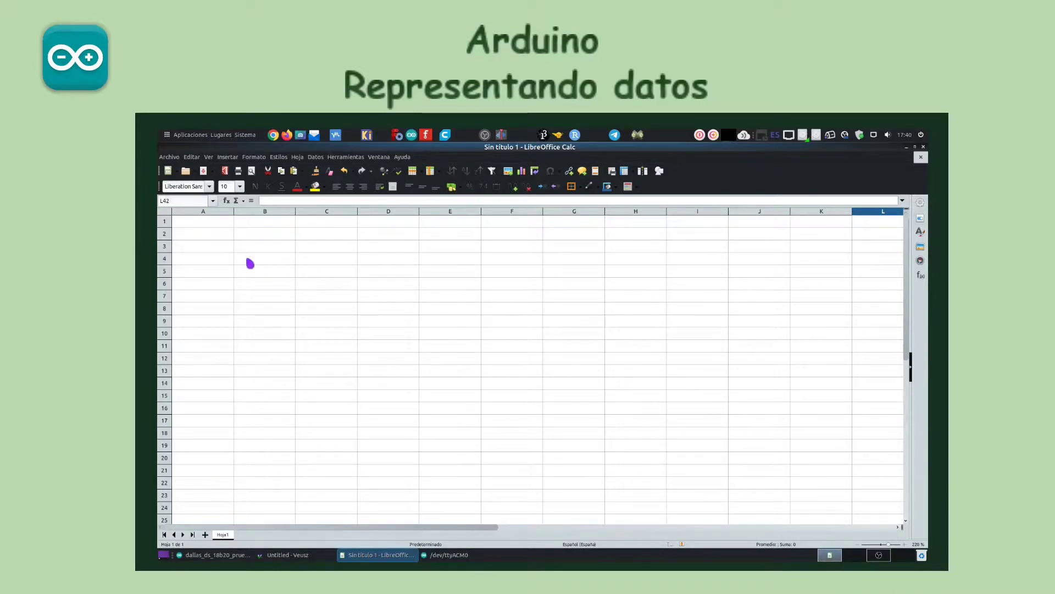
{"action": "left_click", "coordinate": [217, 229]}
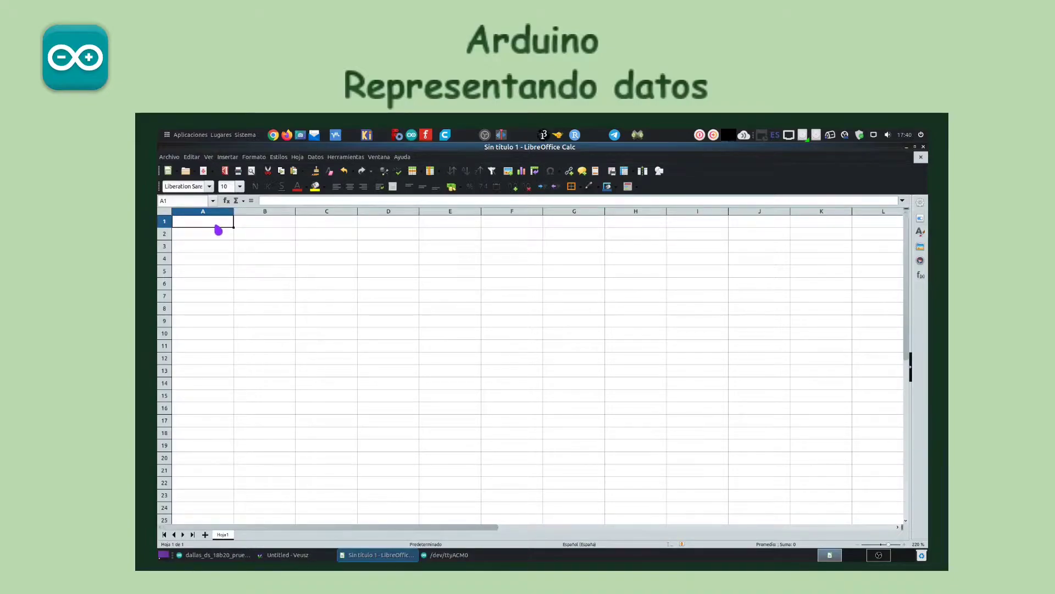
{"action": "left_click", "coordinate": [192, 157]}
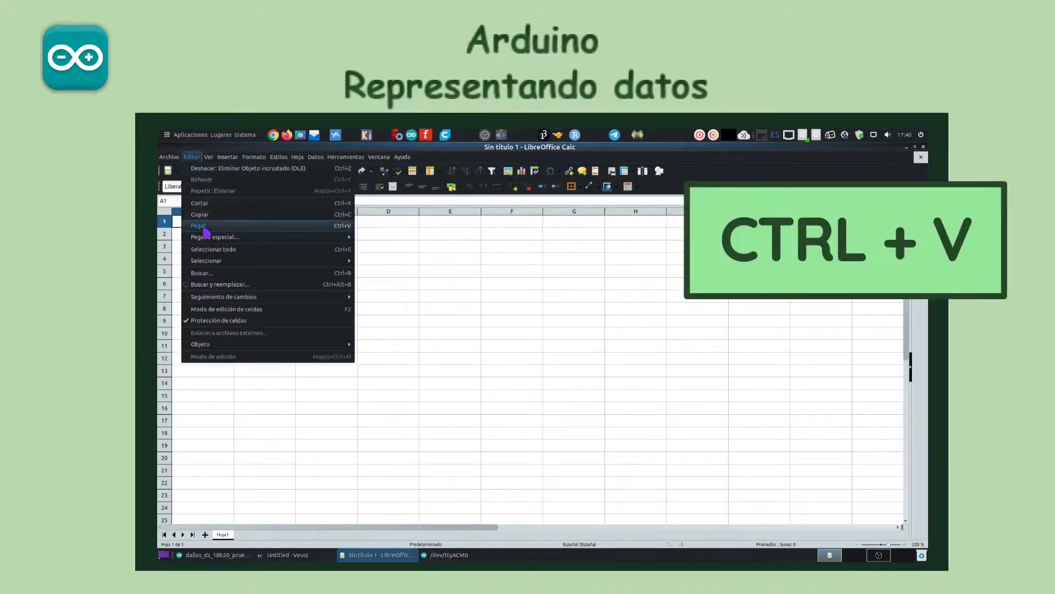
{"action": "left_click", "coordinate": [205, 226]}
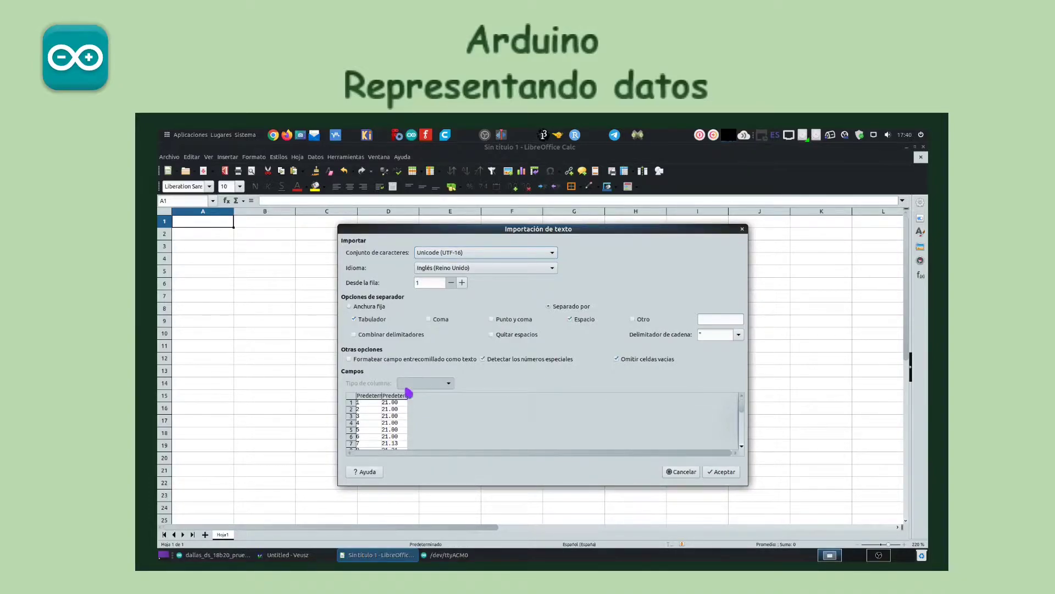
Import the pasted text with tab and space as the column separators.
{"action": "left_click", "coordinate": [570, 321]}
{"action": "left_click", "coordinate": [571, 323]}
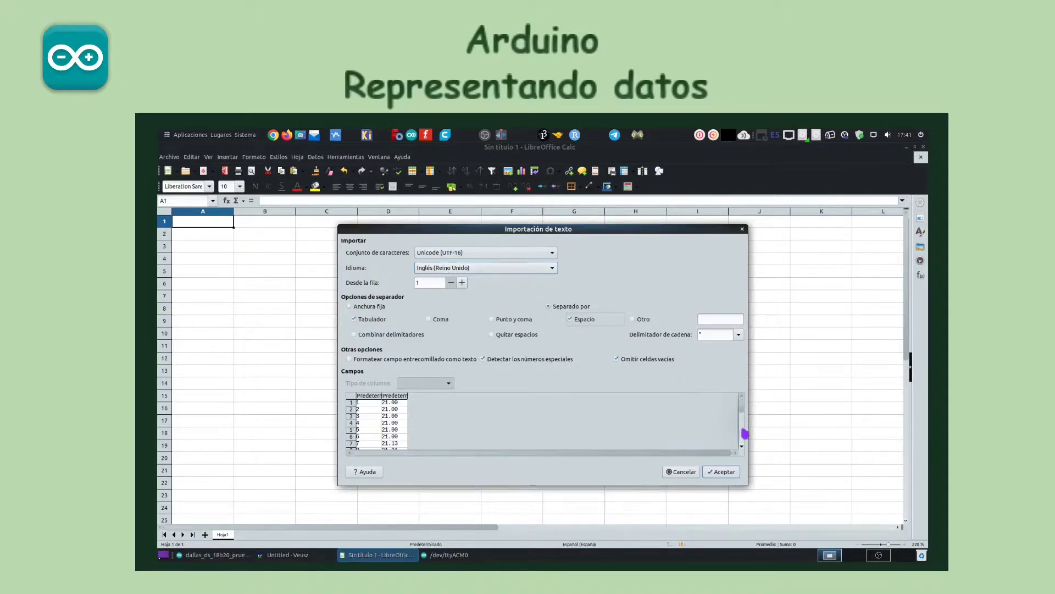
{"action": "left_click", "coordinate": [723, 472]}
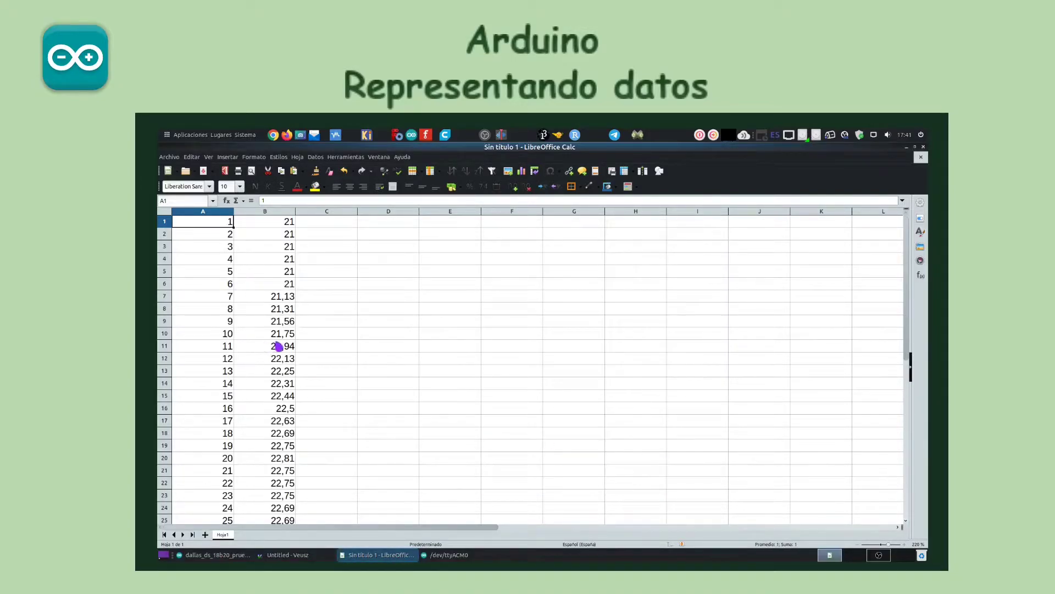
Check the imported temperature values in column B, including rows 11 to 14.
{"action": "left_click", "coordinate": [276, 347]}
{"action": "left_click", "coordinate": [280, 363]}
{"action": "left_click", "coordinate": [283, 372]}
{"action": "left_click", "coordinate": [286, 384]}
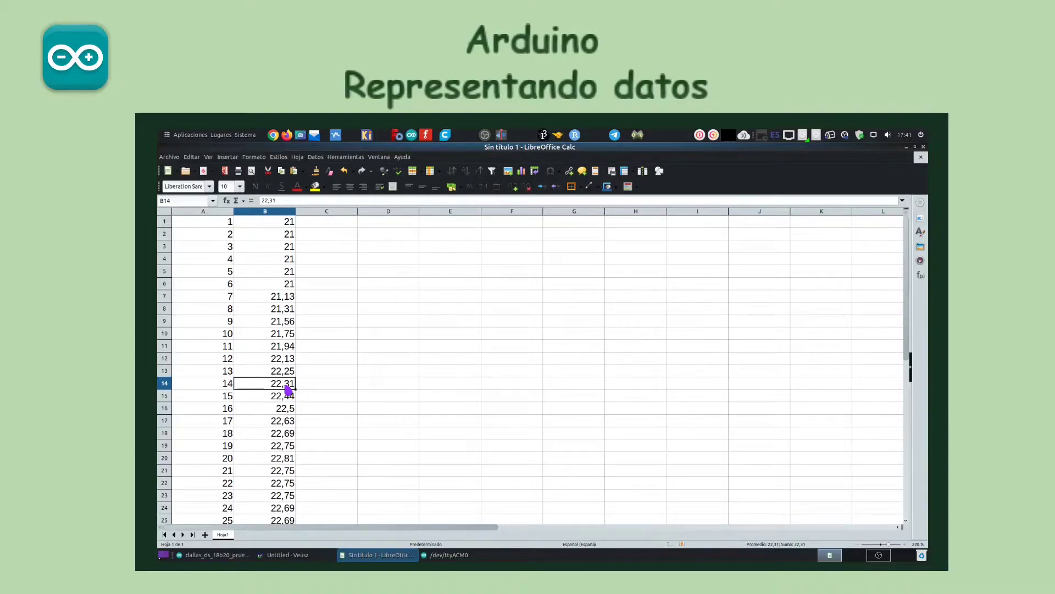
{"action": "scroll", "coordinate": [269, 394], "scroll_direction": "down", "scroll_amount": 8}
{"action": "scroll", "coordinate": [275, 424], "scroll_direction": "up", "scroll_amount": 5}
{"action": "scroll", "coordinate": [274, 425], "scroll_direction": "up", "scroll_amount": 2}
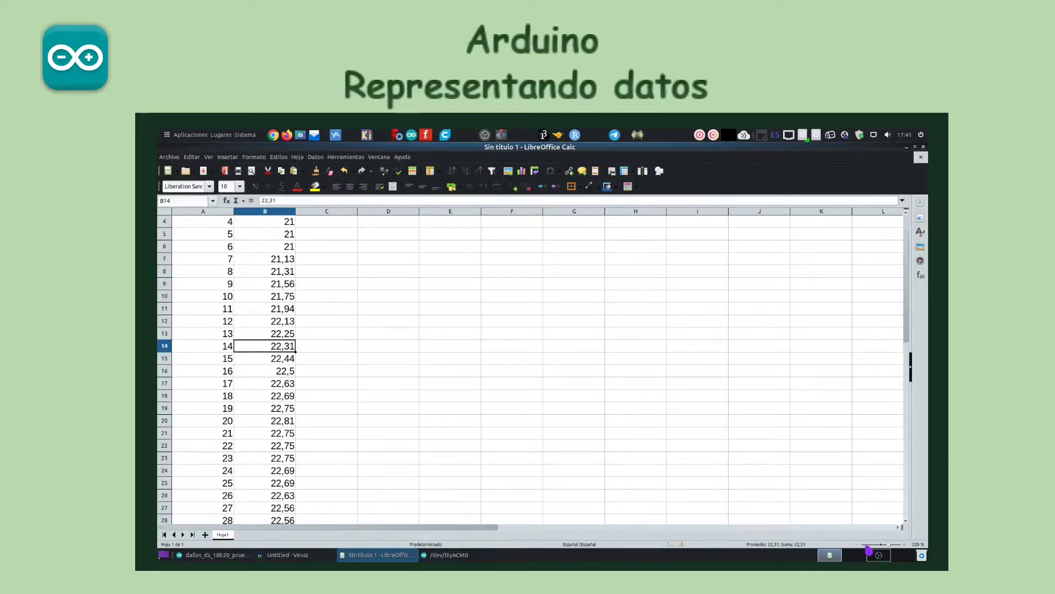
Start a new chart from the data in cells A1:B40.
{"action": "scroll", "coordinate": [866, 549], "scroll_direction": "down", "scroll_amount": 4}
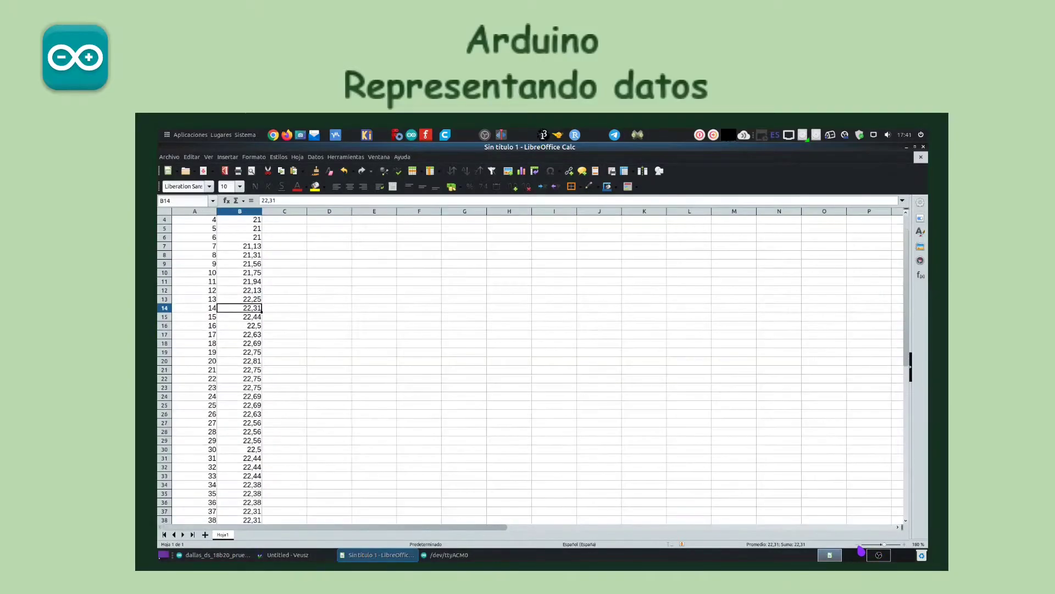
{"action": "scroll", "coordinate": [862, 550], "scroll_direction": "down", "scroll_amount": 4}
{"action": "left_click", "coordinate": [275, 276]}
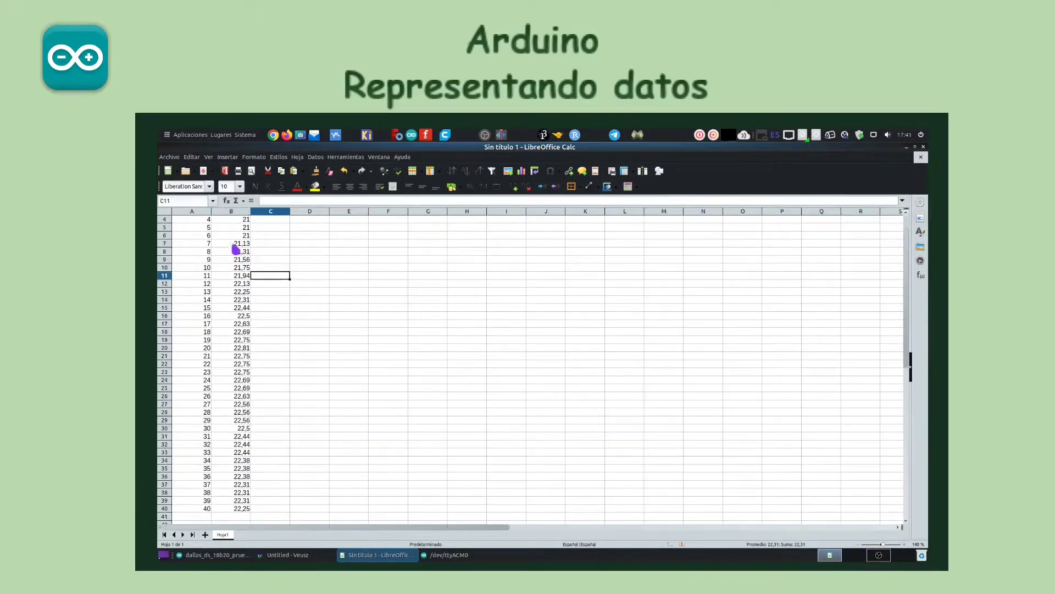
{"action": "scroll", "coordinate": [243, 371], "scroll_direction": "up", "scroll_amount": 1}
{"action": "scroll", "coordinate": [226, 490], "scroll_direction": "down", "scroll_amount": 2}
{"action": "left_click_drag", "start_coordinate": [237, 488], "coordinate": [191, 219]}
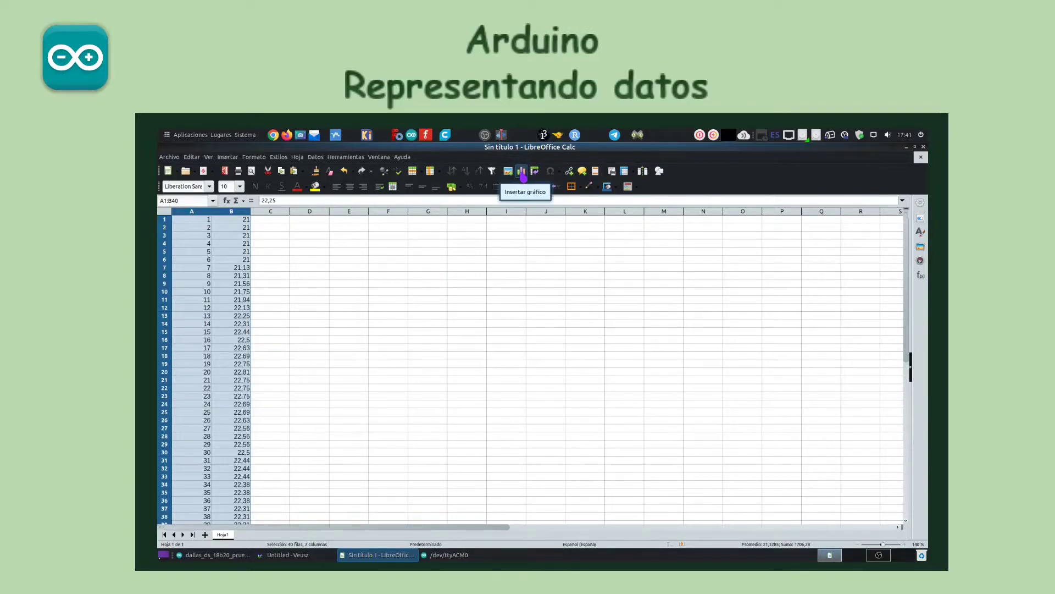
{"action": "left_click", "coordinate": [522, 173]}
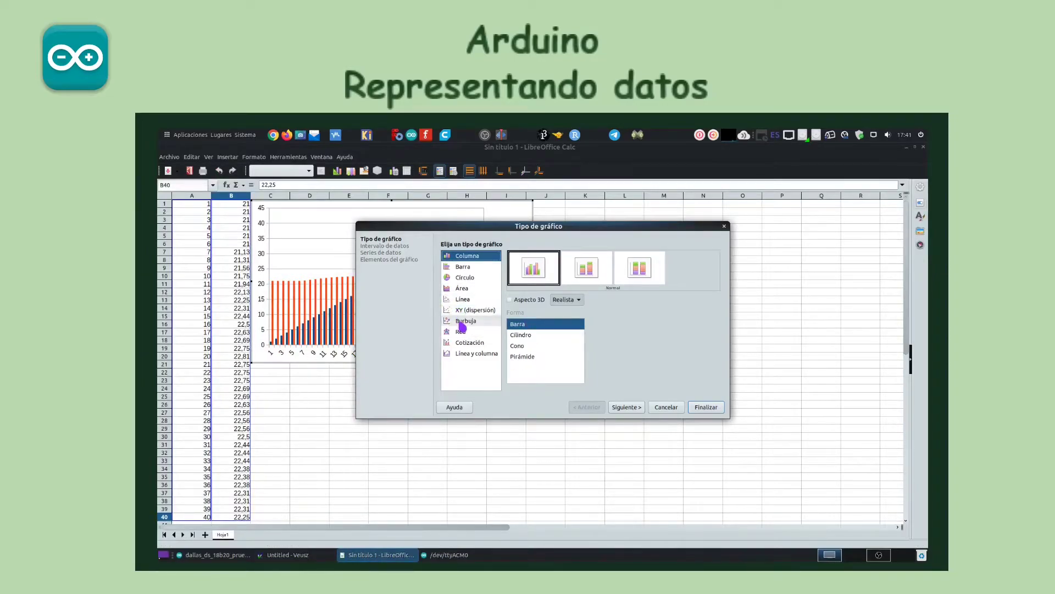
Create it as a lines-only line chart, using the first column as label.
{"action": "left_click", "coordinate": [462, 302]}
{"action": "left_click", "coordinate": [637, 274]}
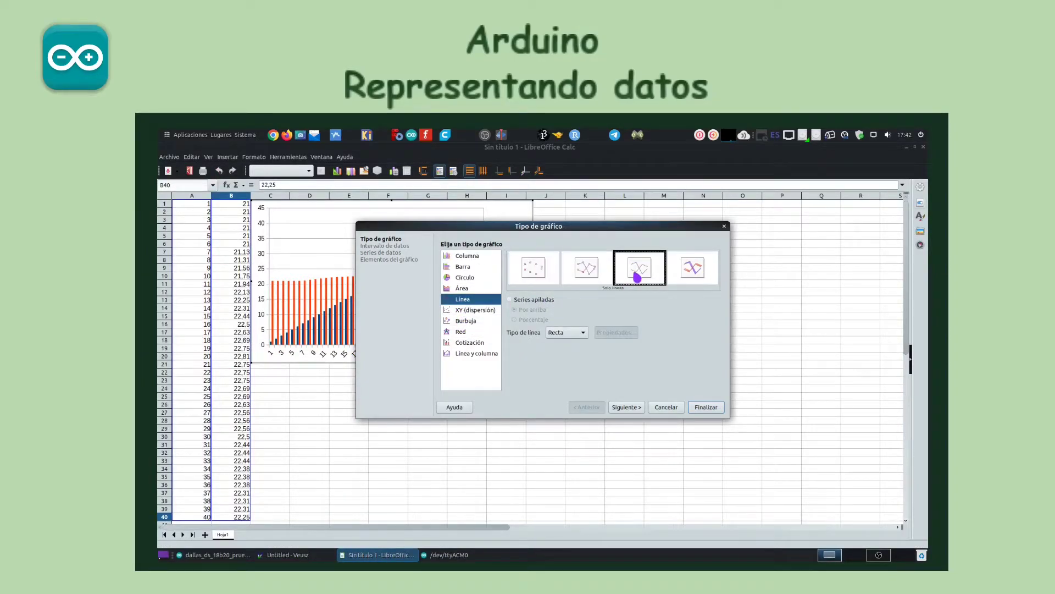
{"action": "left_click", "coordinate": [635, 407]}
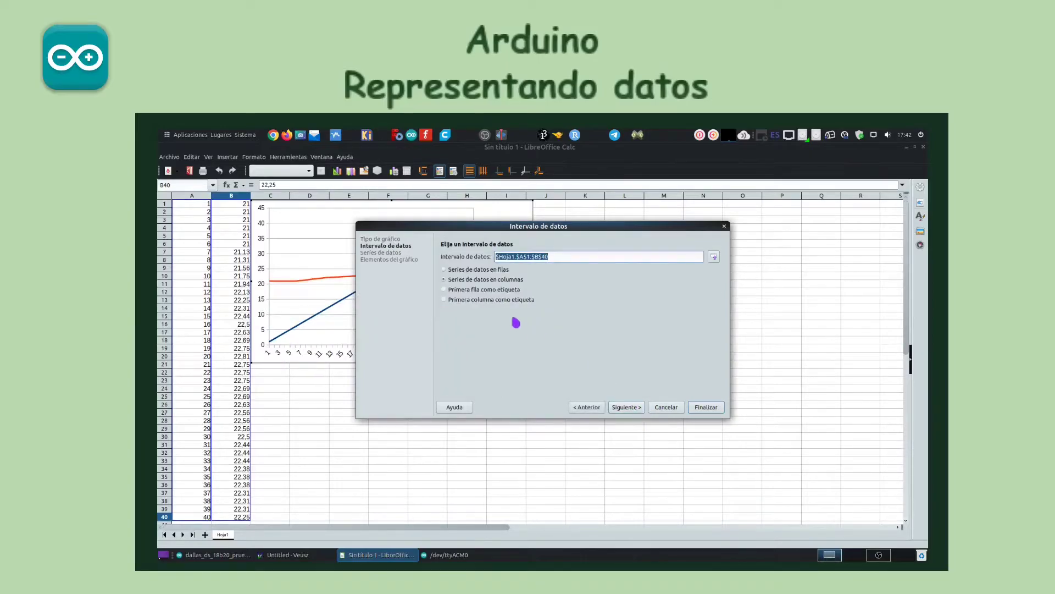
{"action": "left_click", "coordinate": [478, 301]}
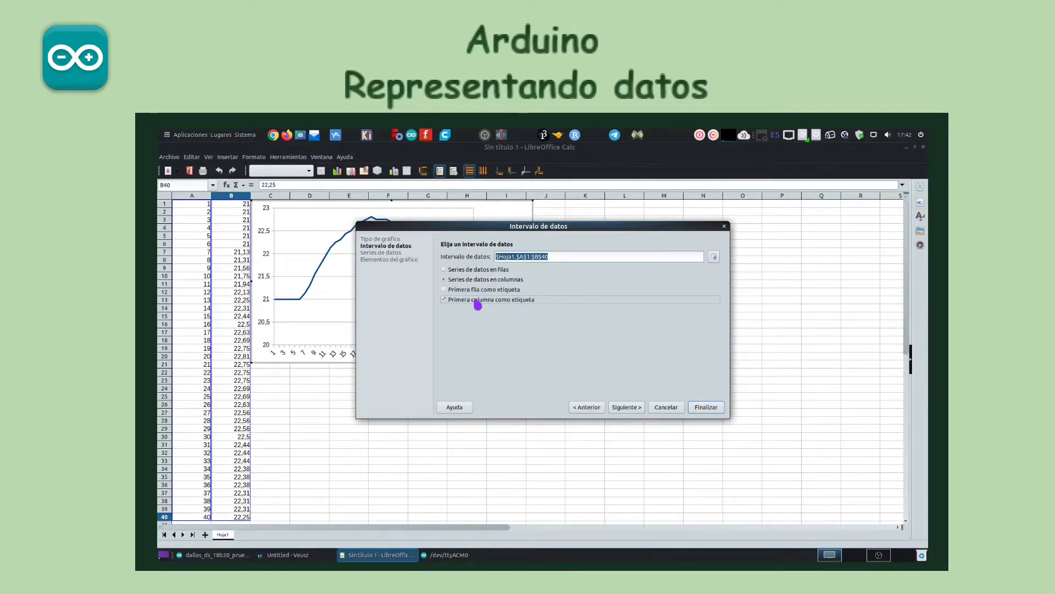
{"action": "left_click", "coordinate": [705, 407]}
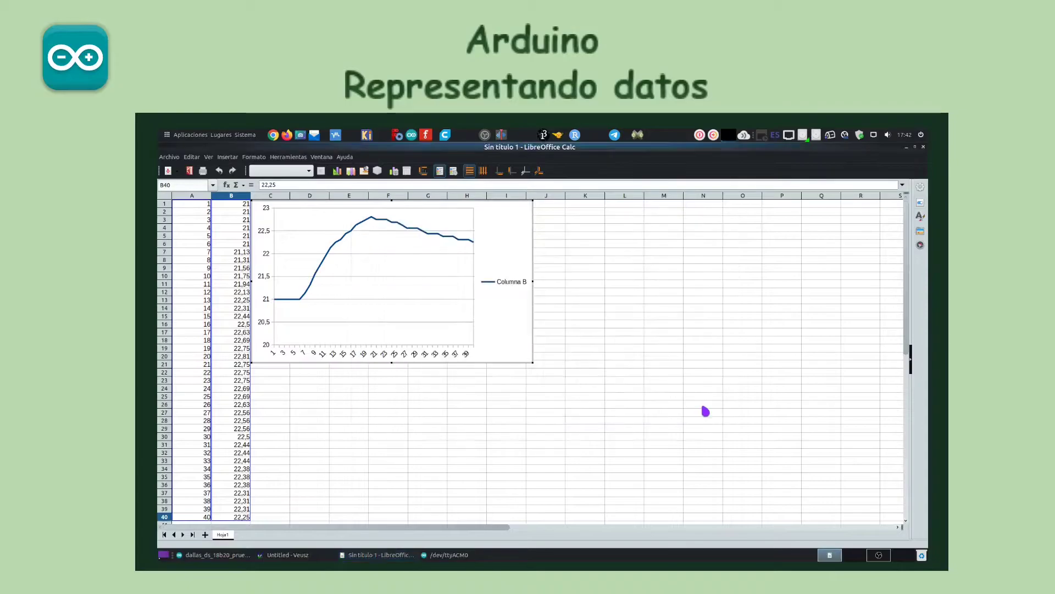
Move the chart clear of the data columns, to position about 6.07 / 0.75 cm.
{"action": "left_click", "coordinate": [490, 413]}
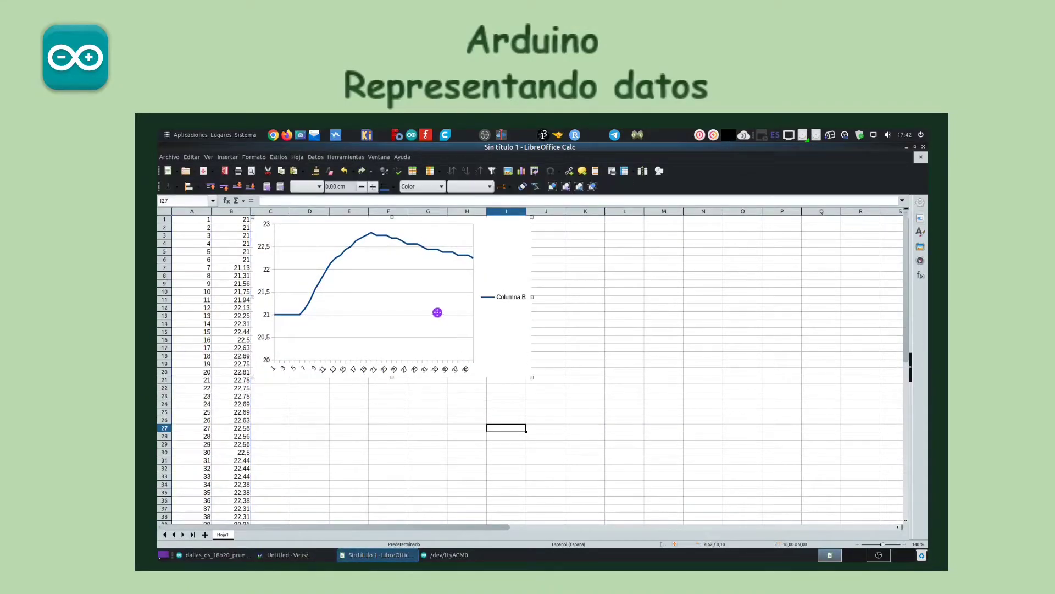
{"action": "left_click_drag", "start_coordinate": [435, 311], "coordinate": [456, 323]}
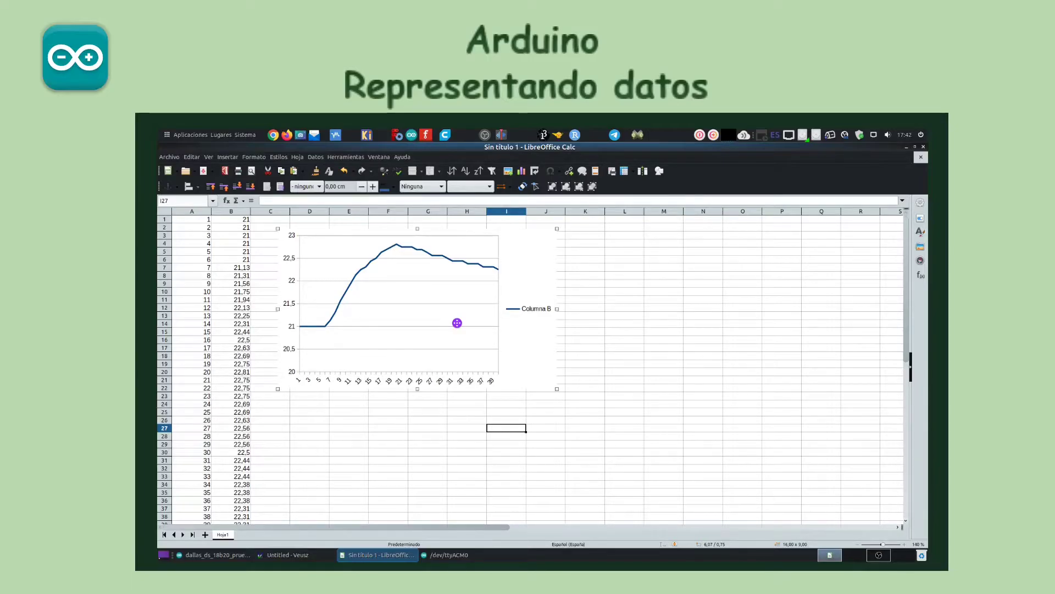
Switch to the untitled Veusz document.
{"action": "mouse_move", "coordinate": [297, 561]}
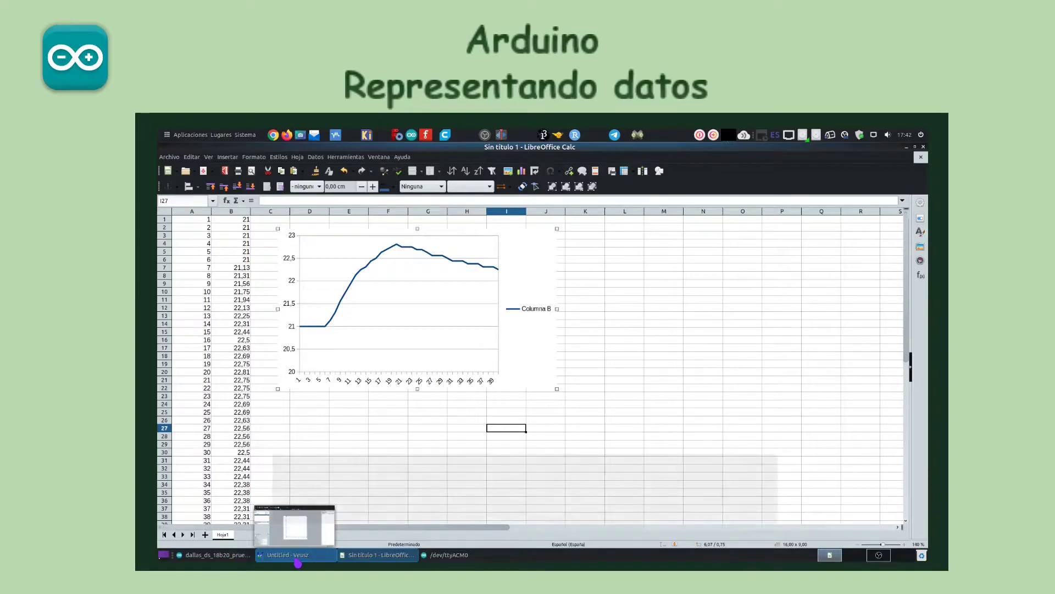
{"action": "left_click", "coordinate": [298, 561]}
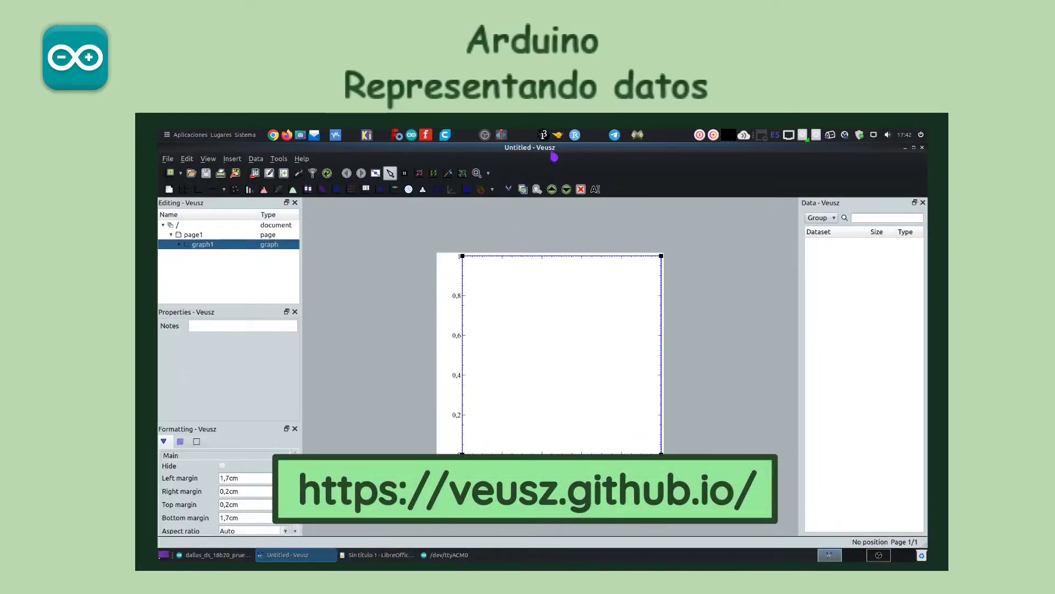